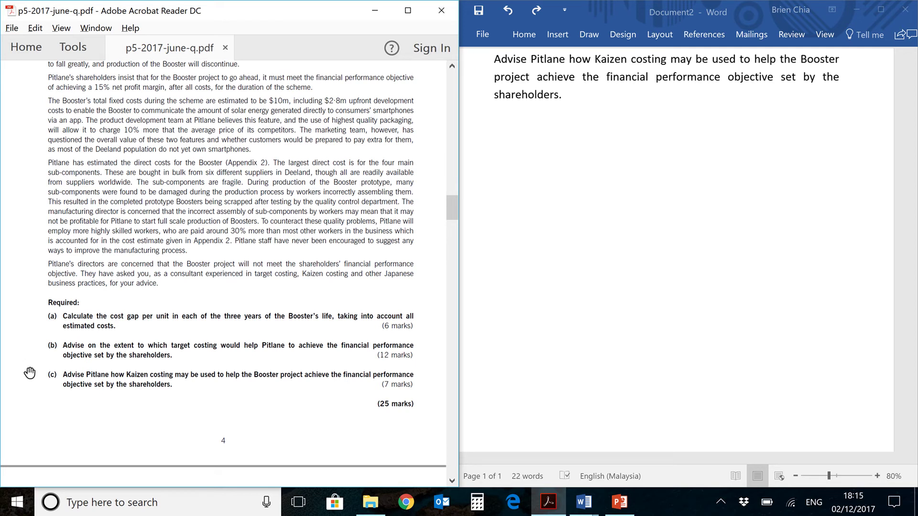
Step: Switch to the 'P-level answering approach' document, then bring the exam question PDF forward
{"action": "left_click", "coordinate": [43, 381]}
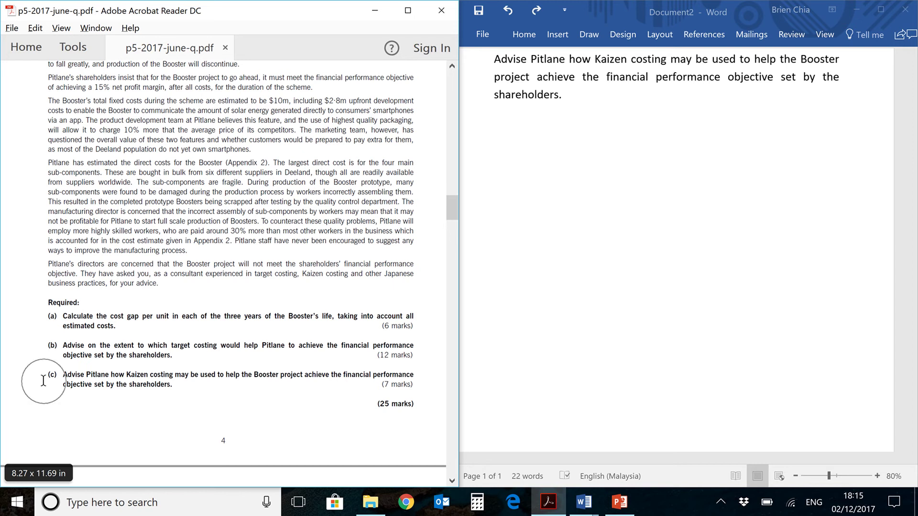
{"action": "key", "text": "alt+Tab"}
{"action": "key", "text": "alt+Tab"}
{"action": "key", "text": "alt+Tab"}
{"action": "key", "text": "alt+Tab"}
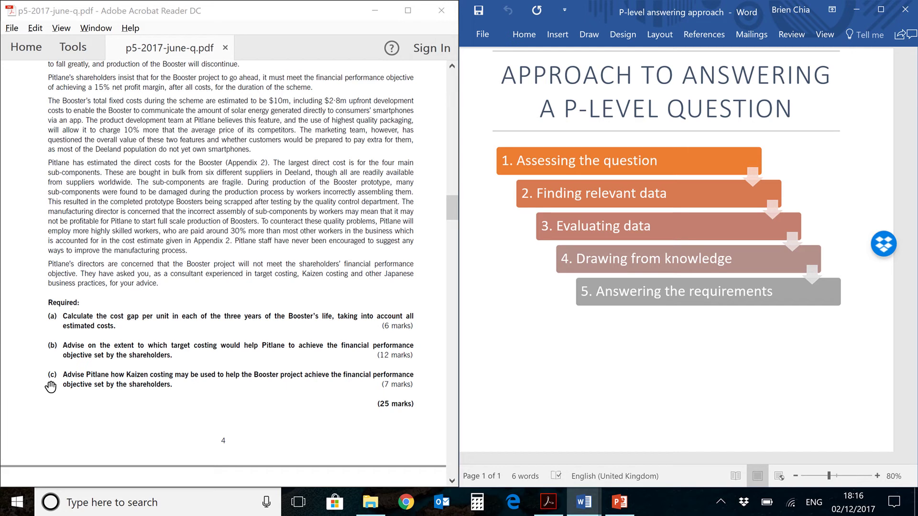
{"action": "left_click", "coordinate": [51, 386]}
Step: Highlight 'Advise' and 'Kaizen costing' in requirement (c) of the PDF, then return to Document2
{"action": "left_click_drag", "start_coordinate": [63, 375], "coordinate": [85, 375]}
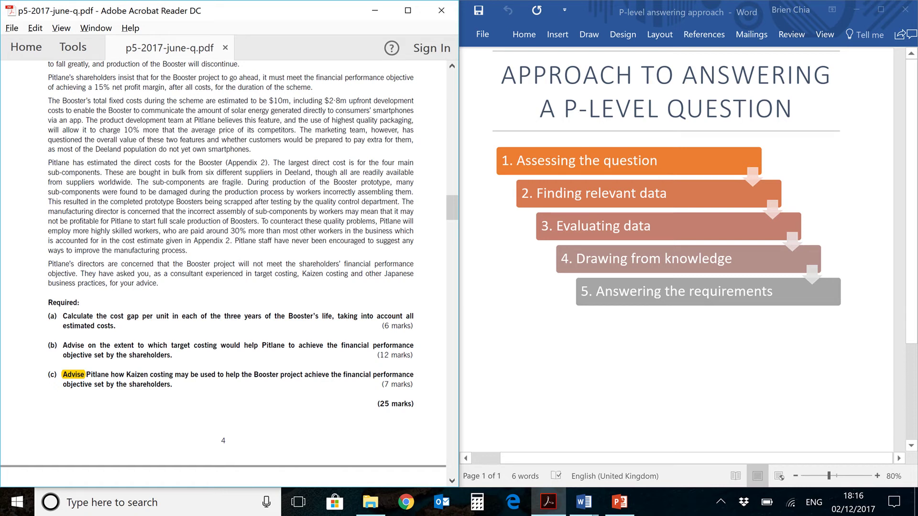
{"action": "scroll", "coordinate": [231, 272], "scroll_direction": "up", "scroll_amount": 4}
{"action": "scroll", "coordinate": [231, 272], "scroll_direction": "down", "scroll_amount": 3}
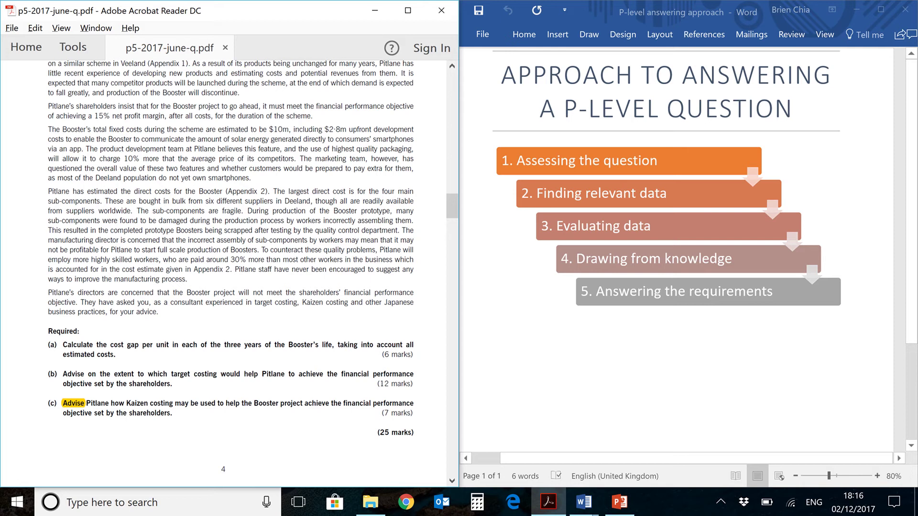
{"action": "left_click_drag", "start_coordinate": [125, 403], "coordinate": [175, 403]}
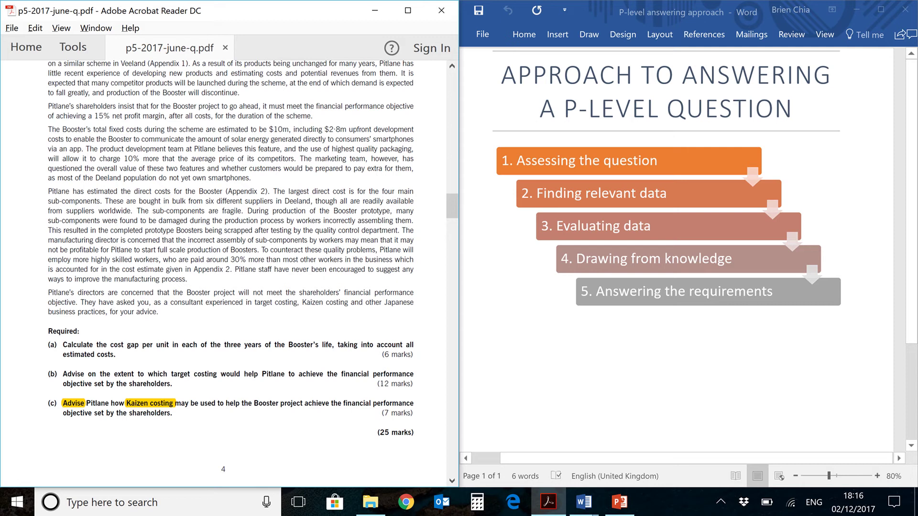
{"action": "mouse_move", "coordinate": [283, 432]}
{"action": "scroll", "coordinate": [267, 403], "scroll_direction": "up", "scroll_amount": 1}
{"action": "scroll", "coordinate": [267, 403], "scroll_direction": "down", "scroll_amount": 1}
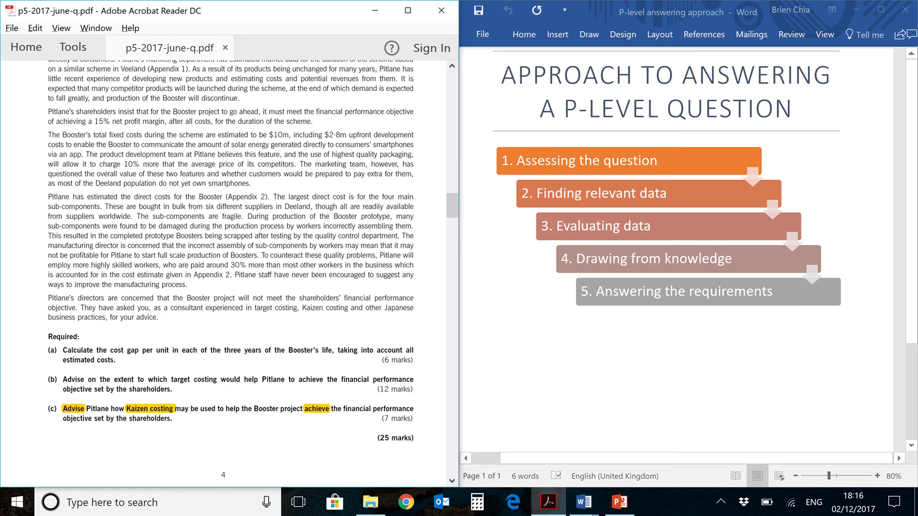
{"action": "key", "text": "alt+Tab"}
{"action": "key", "text": "alt+Tab"}
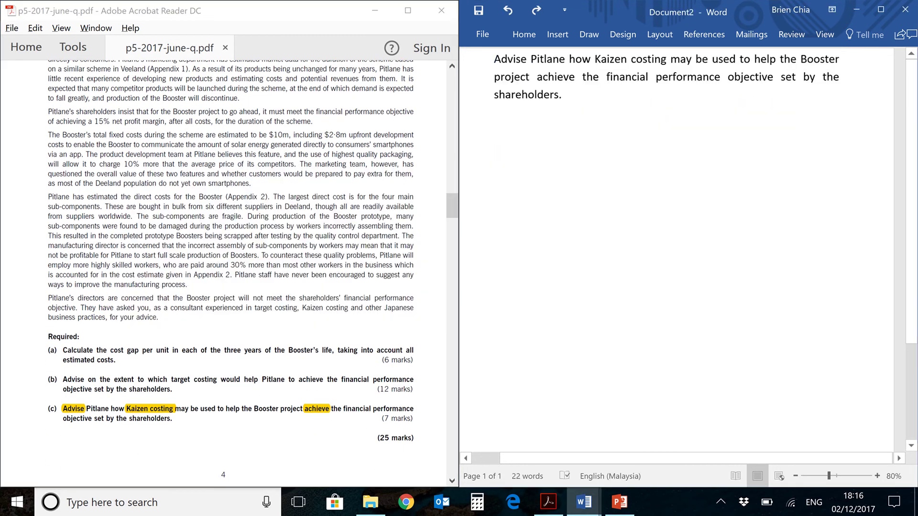
Step: Check the question in the PDF, then place the cursor on the line below the question in Document2
{"action": "left_click", "coordinate": [267, 403]}
{"action": "scroll", "coordinate": [266, 403], "scroll_direction": "up", "scroll_amount": 1}
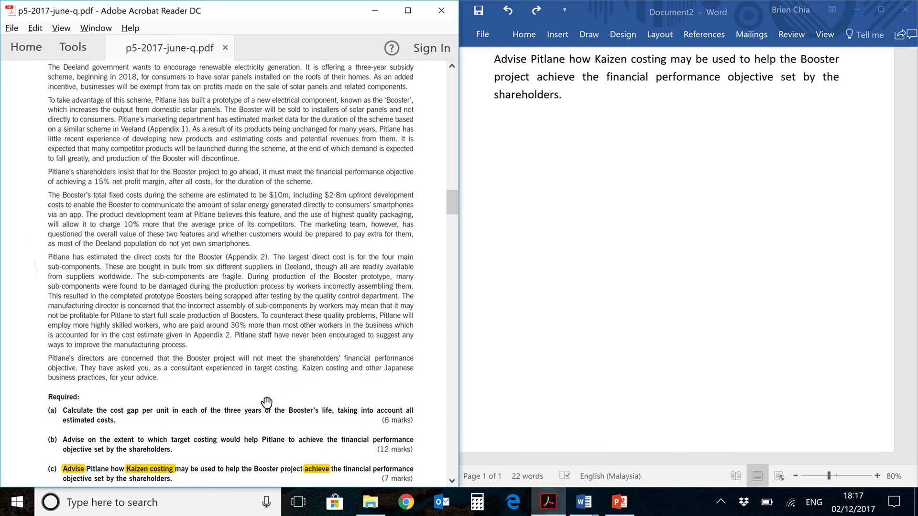
{"action": "scroll", "coordinate": [267, 403], "scroll_direction": "down", "scroll_amount": 1}
{"action": "left_click", "coordinate": [494, 127]}
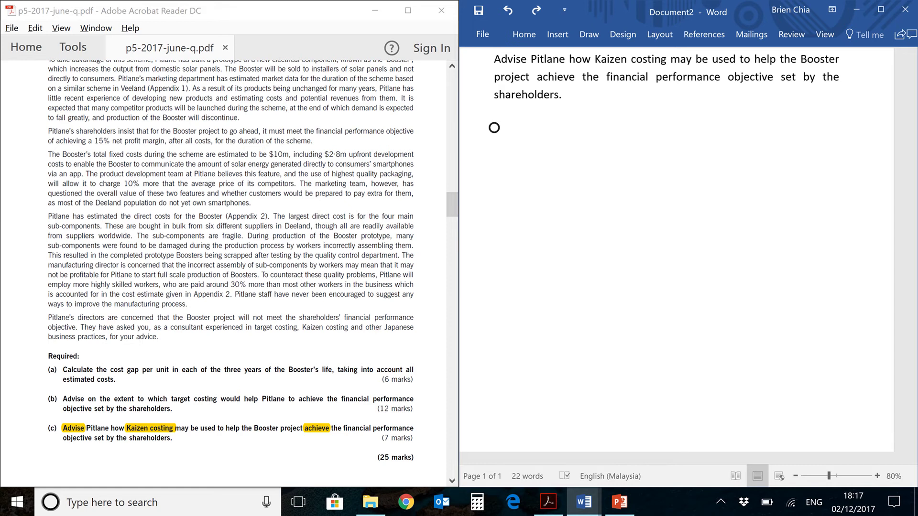
Step: Add a bold 'General Principles' bullet with the sub-point 'System of Continuous Improvement'
{"action": "type", "text": "General Principles"}
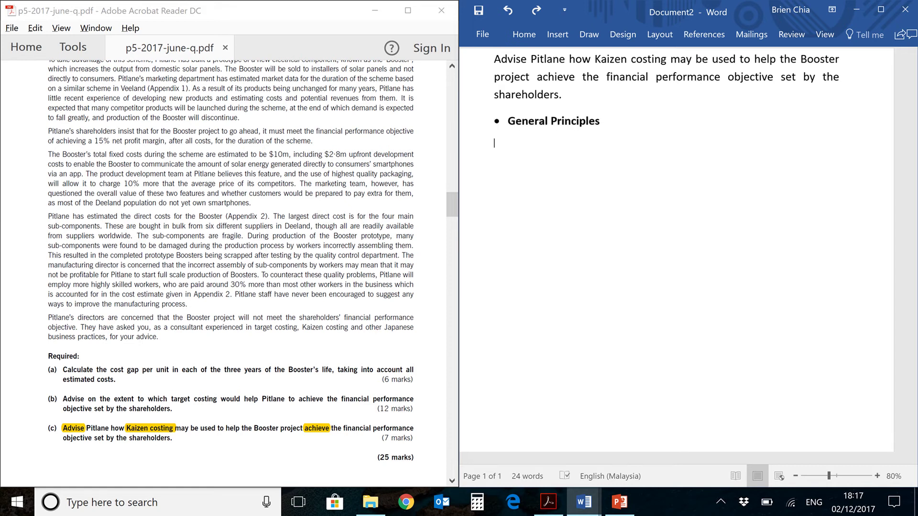
{"action": "type", "text": "System of Continuous Improvement"}
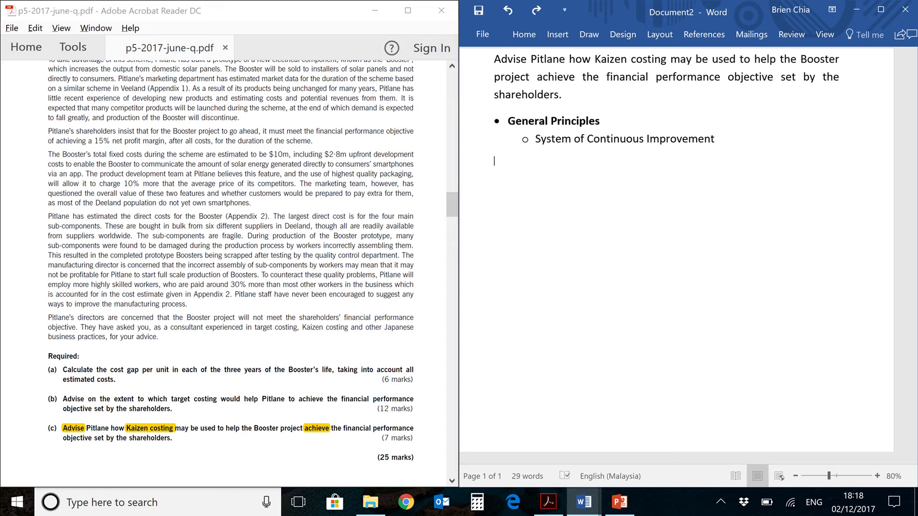
Step: Add sub-points on small incremental cost reductions and an all-staff cost-reduction culture
{"action": "type", "text": "Process of obtaining continuous small, incremental reduction in cost and improvement in quality through the product’s lifecycle."}
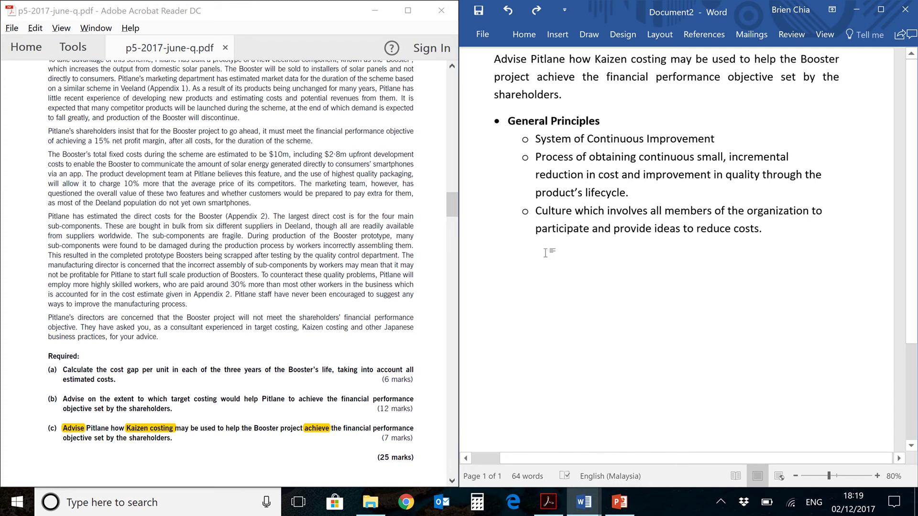
Step: Add the lean manufacturing sub-point and a bold 'Application to Pitlane' bullet, then review the PDF
{"action": "type", "text": "Closely associated with the principles of lean manufacturing."}
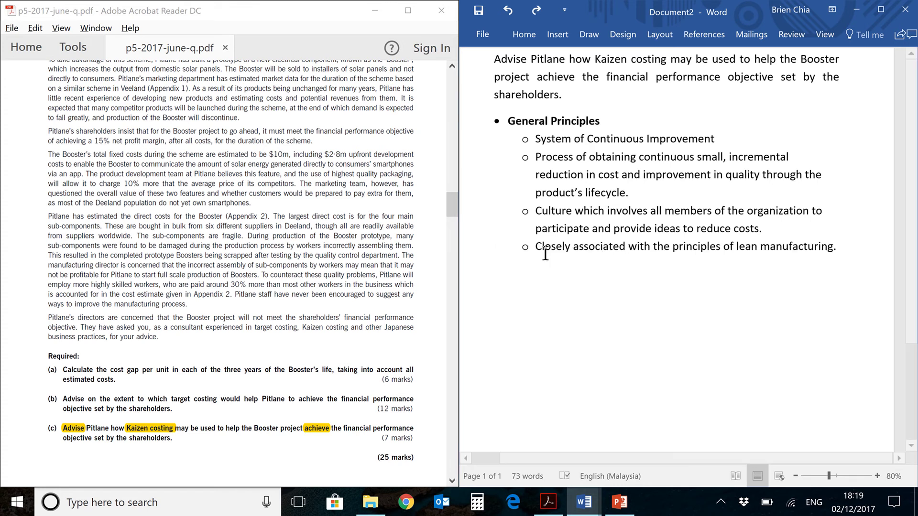
{"action": "type", "text": "Application to Pitlane"}
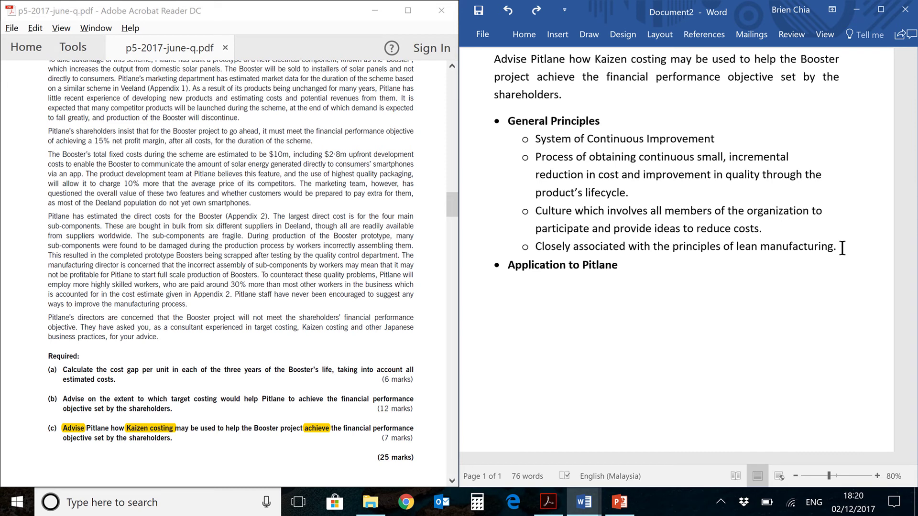
{"action": "left_click", "coordinate": [230, 268]}
{"action": "scroll", "coordinate": [229, 268], "scroll_direction": "up", "scroll_amount": 2}
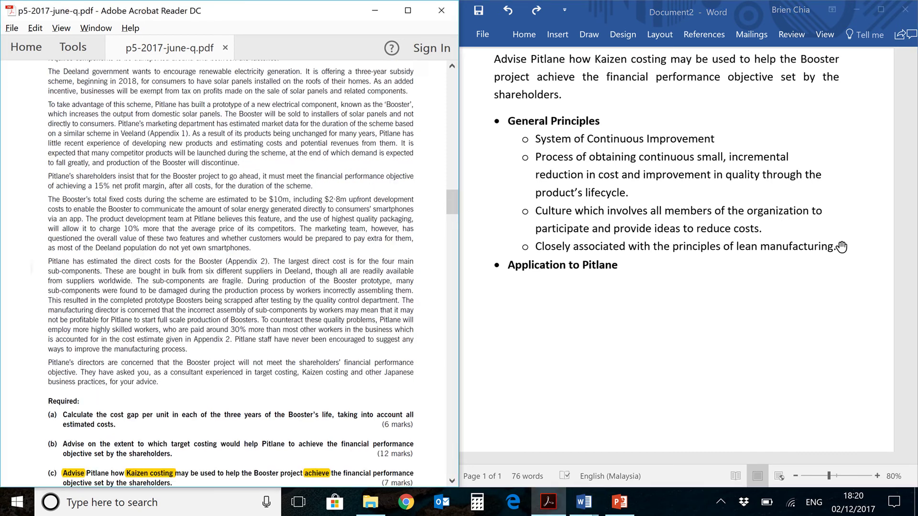
{"action": "scroll", "coordinate": [229, 267], "scroll_direction": "up", "scroll_amount": 4}
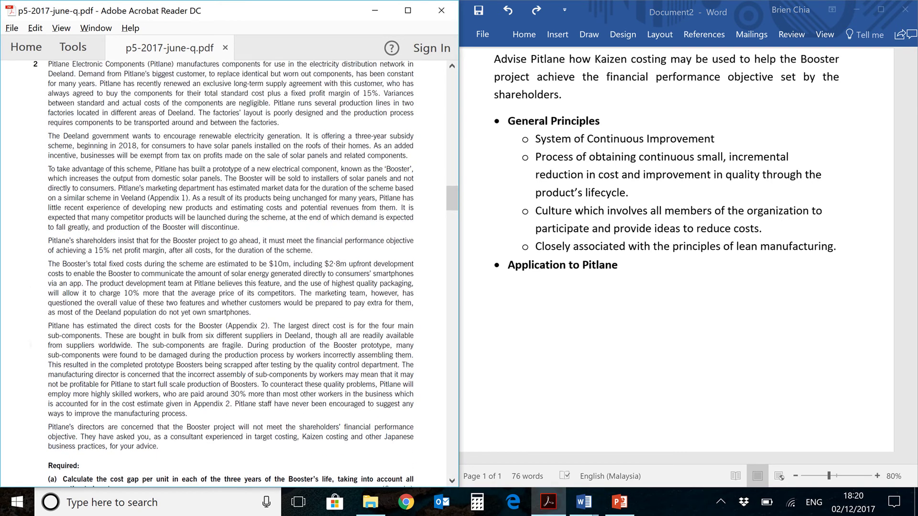
Step: Add the short-duration Booster project sub-point and highlight the subsidy and competitor-products sentences in the PDF
{"action": "left_click", "coordinate": [494, 292]}
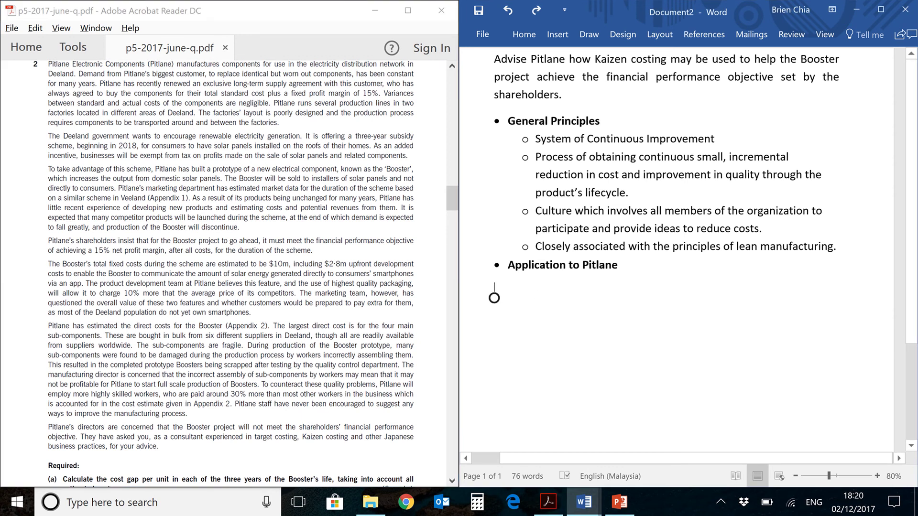
{"action": "type", "text": "Booster project is of short duration (< 3 years; para 2)"}
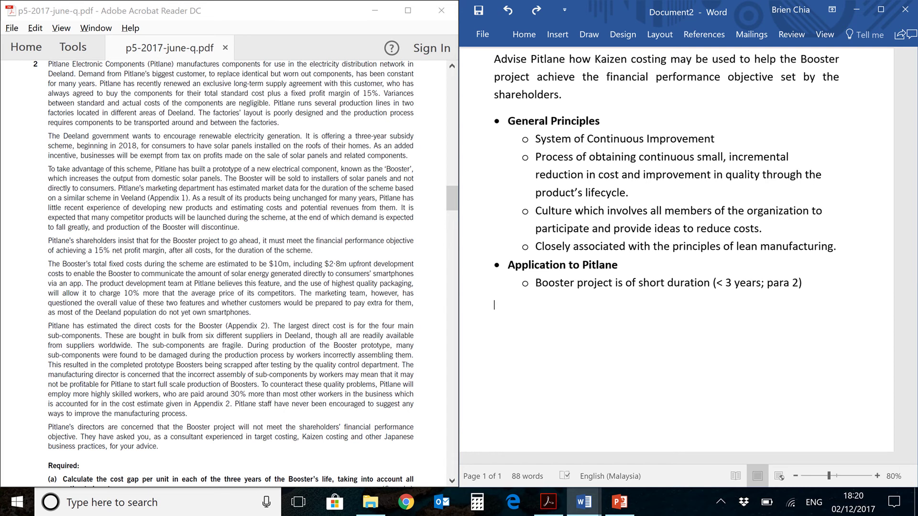
{"action": "scroll", "coordinate": [230, 273], "scroll_direction": "up", "scroll_amount": 2}
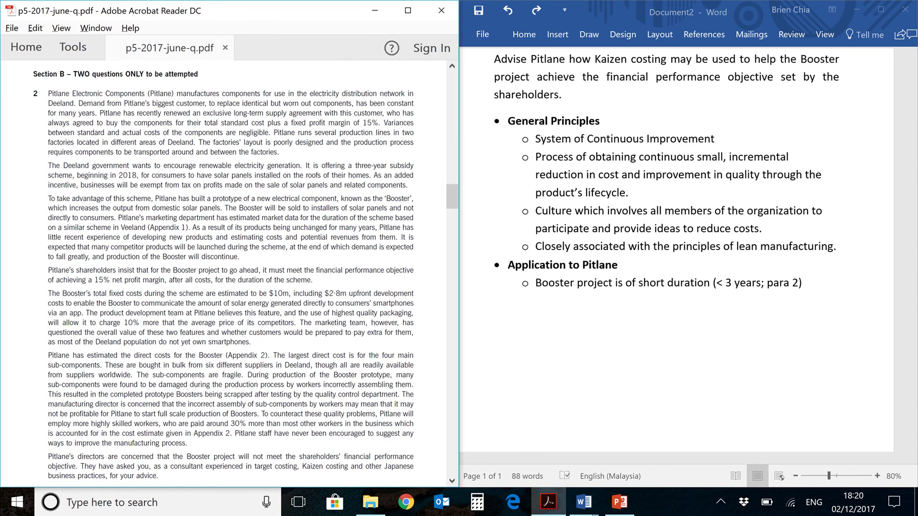
{"action": "left_click_drag", "start_coordinate": [305, 166], "coordinate": [144, 176]}
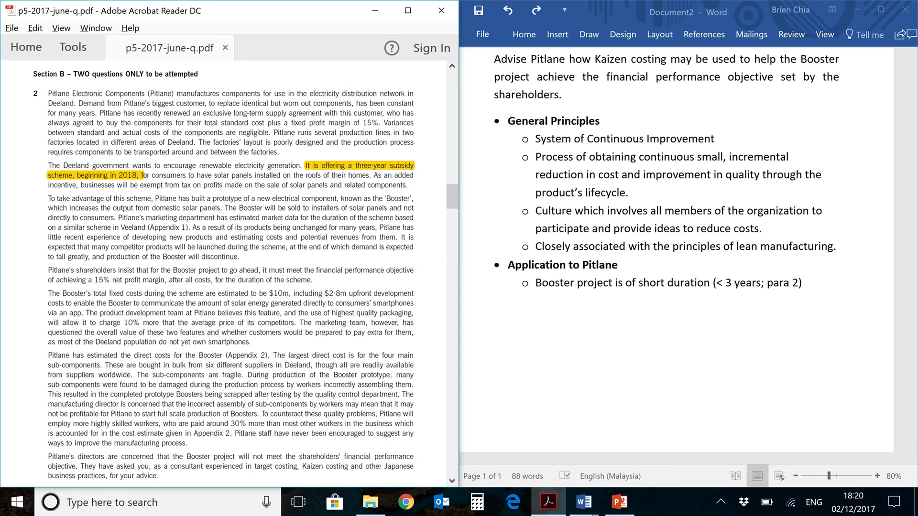
{"action": "left_click_drag", "start_coordinate": [399, 237], "coordinate": [241, 257]}
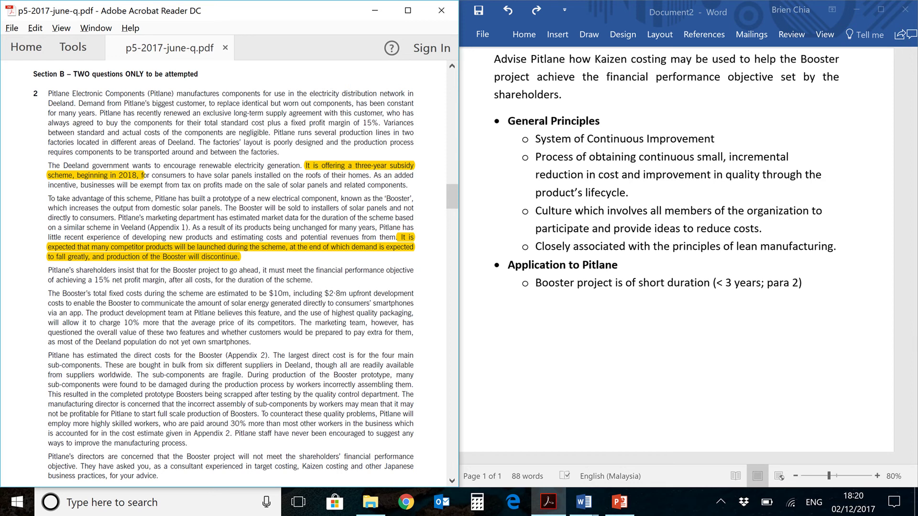
{"action": "left_click", "coordinate": [494, 308]}
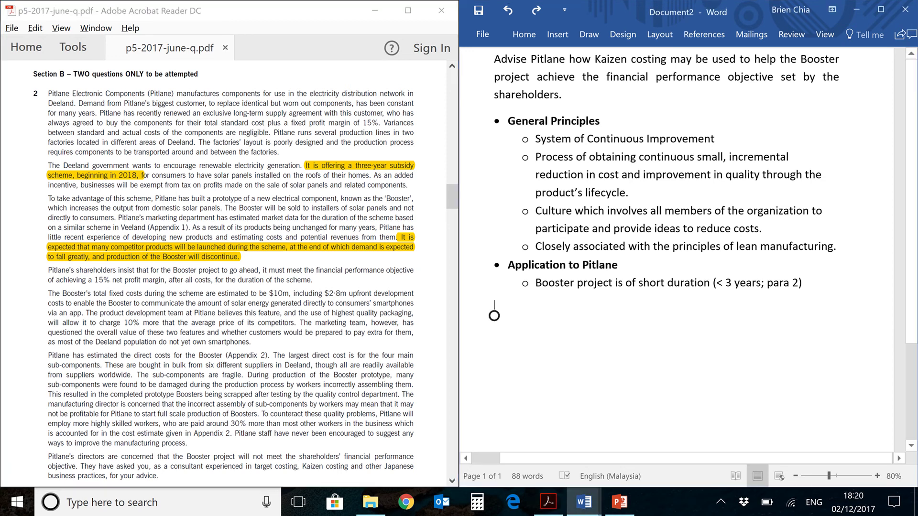
Step: Add the employees-reducing-costs sub-point, then highlight the director's concern and staff-suggestions sentences in the PDF
{"action": "type", "text": "Currently, management does feel that employees are part of the process on how to reduce costs (para 6)"}
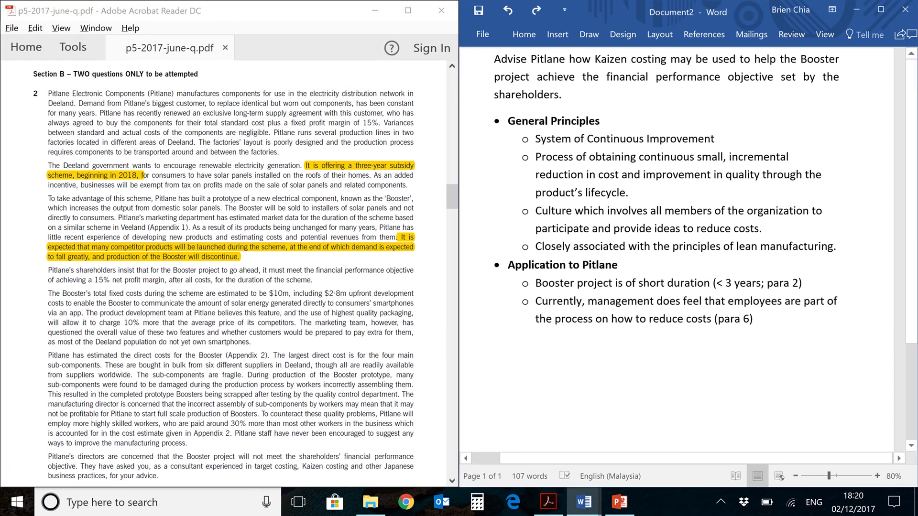
{"action": "left_click", "coordinate": [229, 268]}
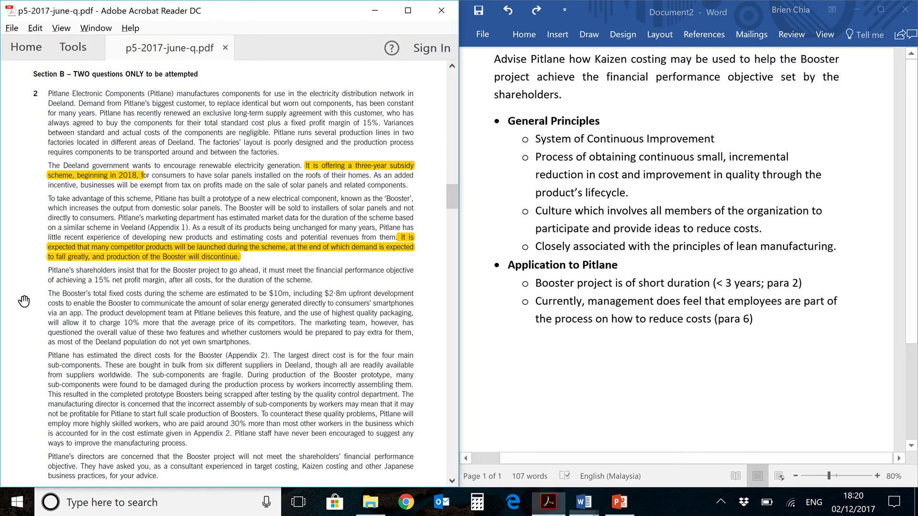
{"action": "scroll", "coordinate": [229, 268], "scroll_direction": "down", "scroll_amount": 3}
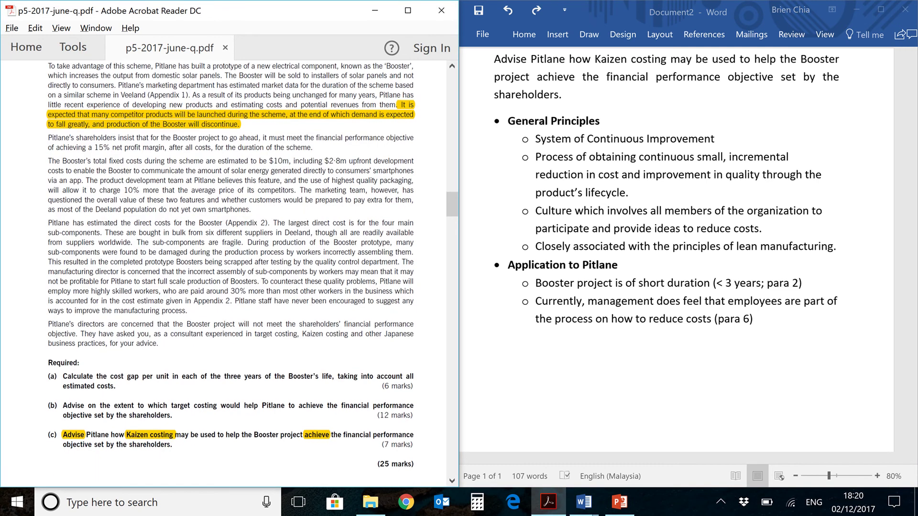
{"action": "scroll", "coordinate": [229, 273], "scroll_direction": "up", "scroll_amount": 1}
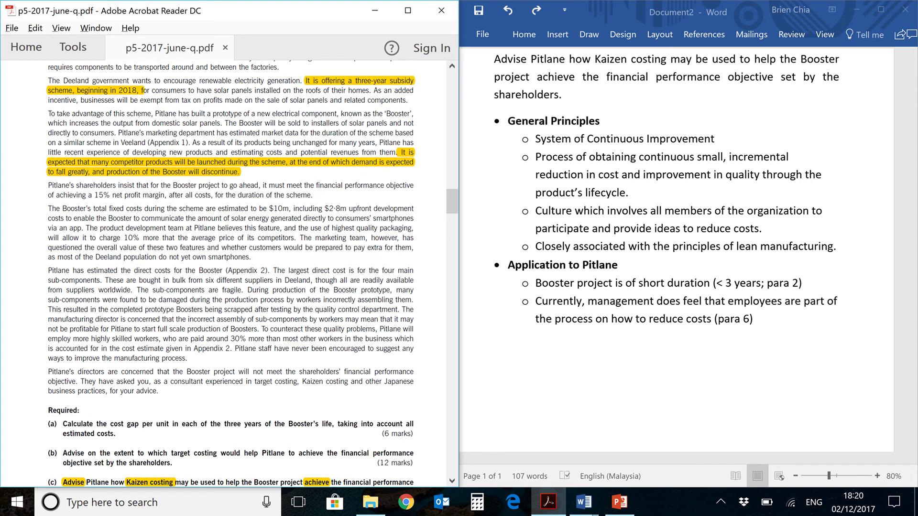
{"action": "left_click_drag", "start_coordinate": [401, 310], "coordinate": [260, 329]}
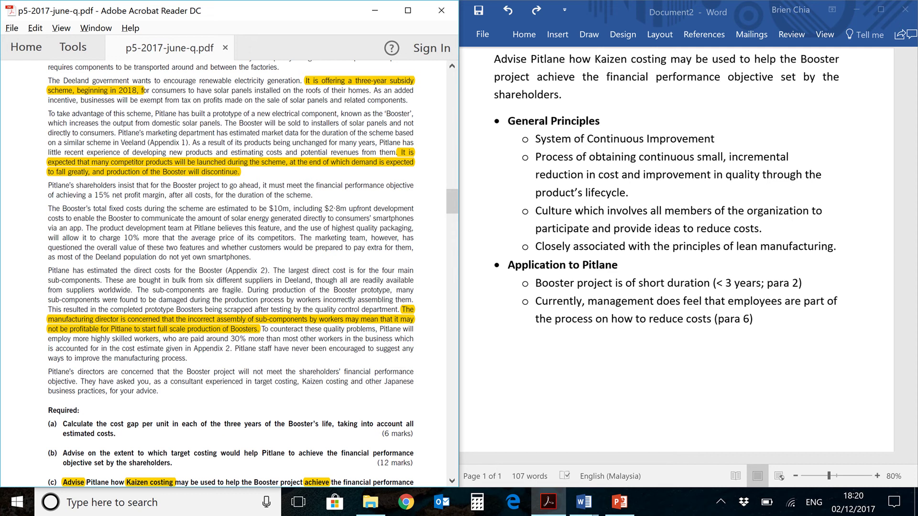
{"action": "left_click_drag", "start_coordinate": [234, 349], "coordinate": [188, 359]}
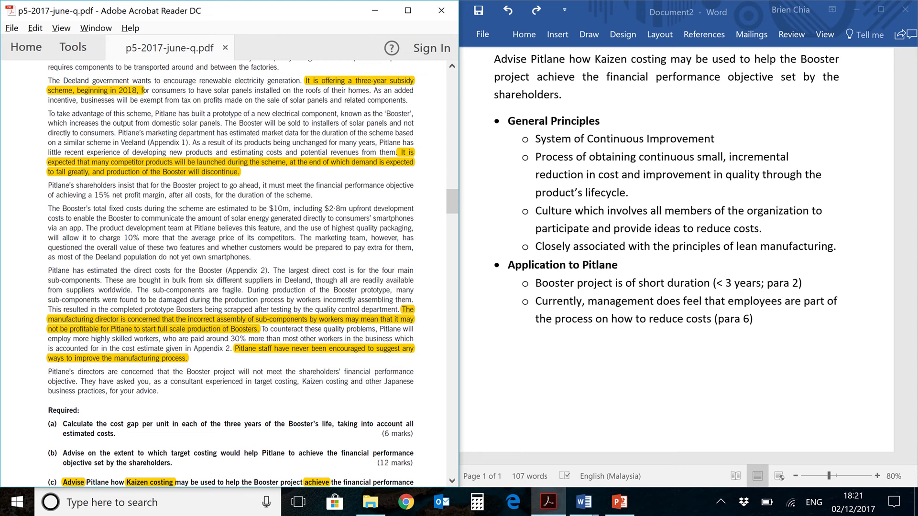
Step: Under the Booster duration point, add the third-level note 'Unsure if effects of incremental benefits may be significant during that short time.'
{"action": "scroll", "coordinate": [670, 239], "scroll_direction": "down", "scroll_amount": 1}
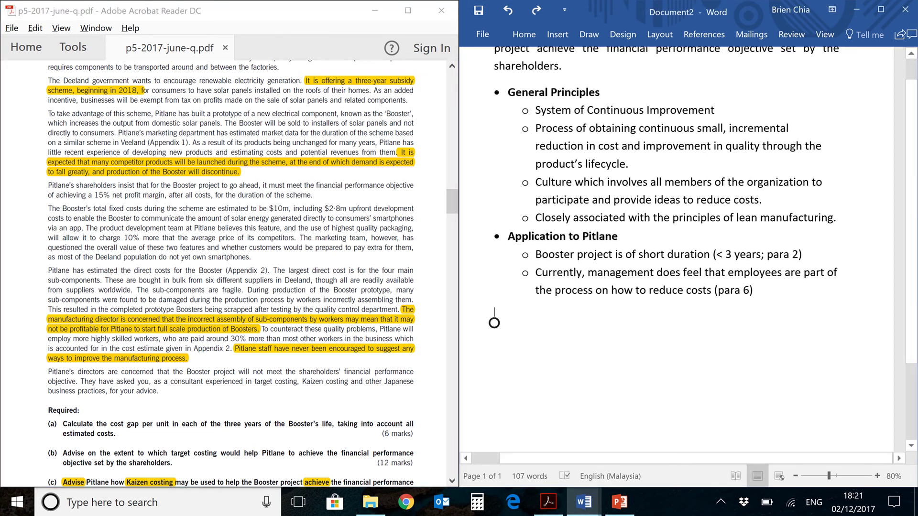
{"action": "left_click", "coordinate": [802, 255]}
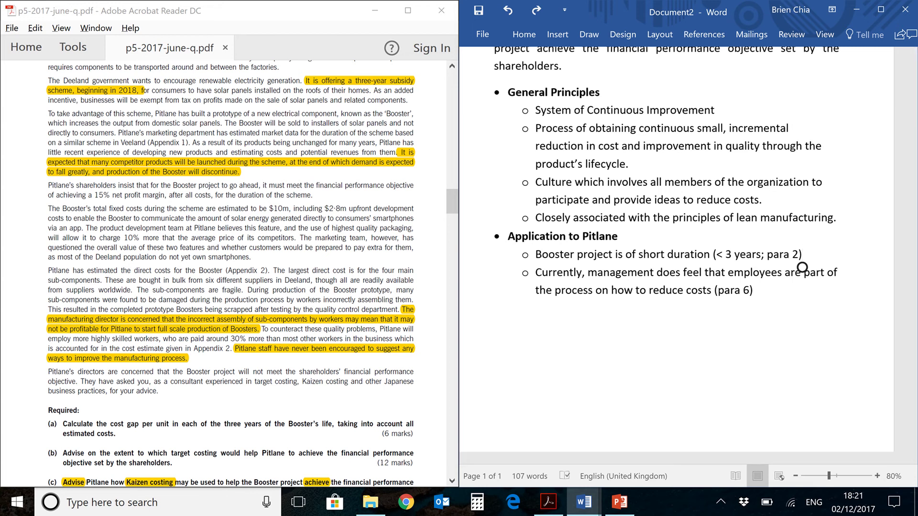
{"action": "key", "text": "Return"}
{"action": "key", "text": "Tab"}
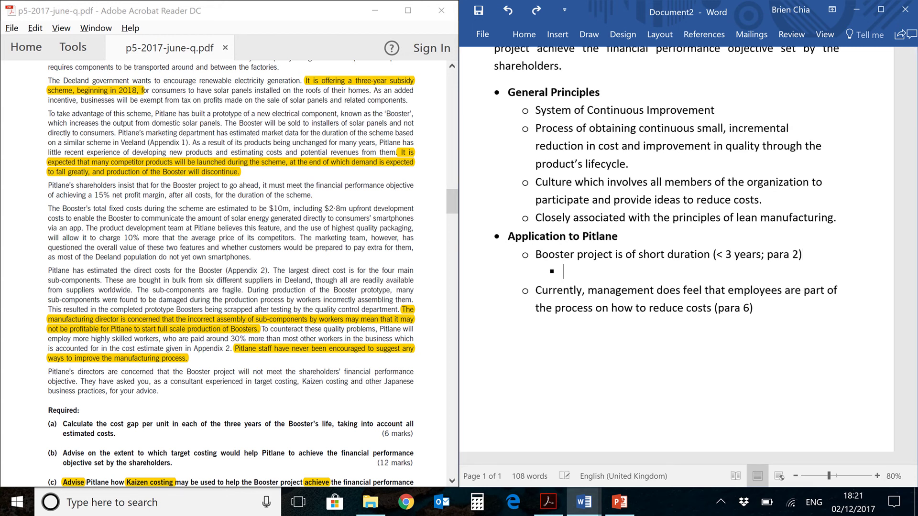
{"action": "type", "text": "Unsure if effects of incremental benefits may be significant during that short time."}
{"action": "key", "text": "Return"}
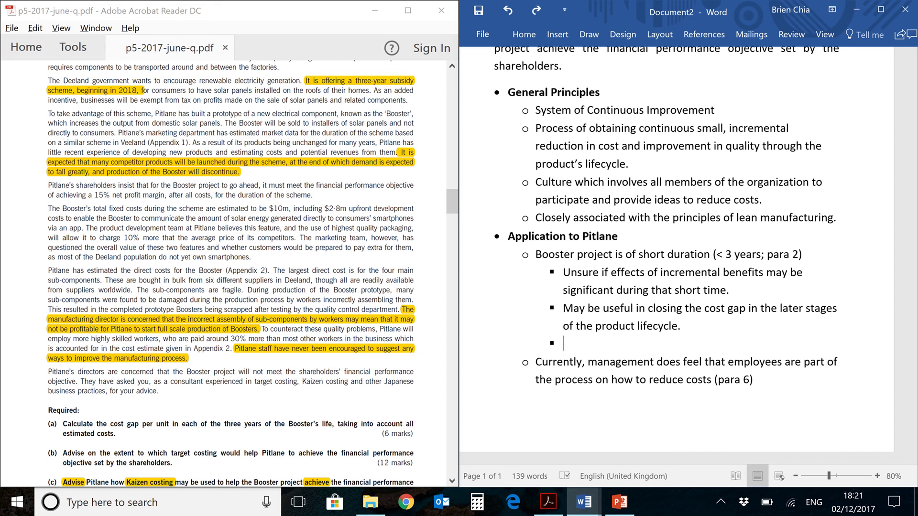
Step: Reread the question paper, then return to the answer after the cost gap sub-point
{"action": "left_click", "coordinate": [4, 396]}
{"action": "scroll", "coordinate": [4, 396], "scroll_direction": "down", "scroll_amount": 10}
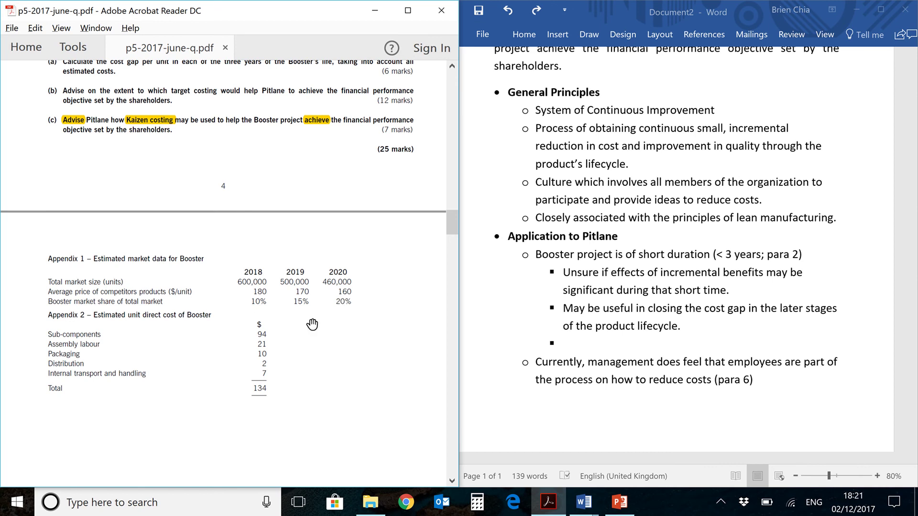
{"action": "scroll", "coordinate": [312, 325], "scroll_direction": "up", "scroll_amount": 10}
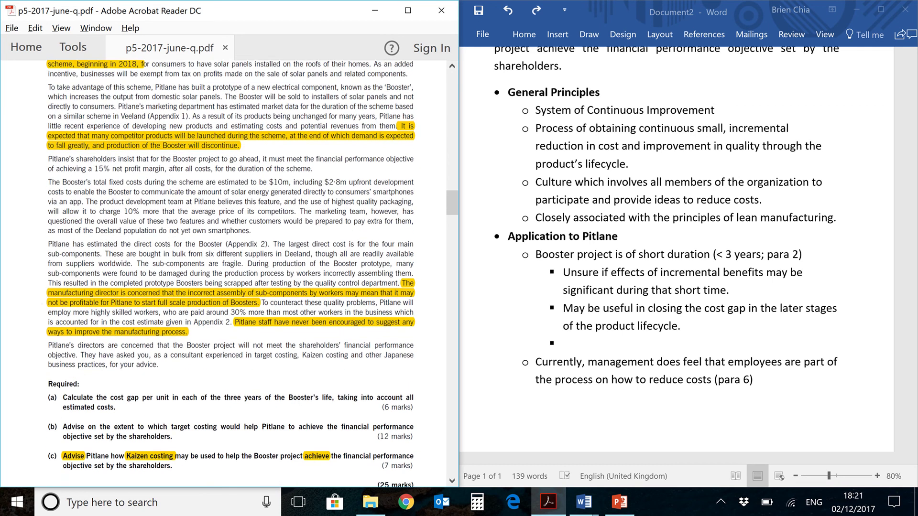
{"action": "scroll", "coordinate": [230, 273], "scroll_direction": "down", "scroll_amount": 1}
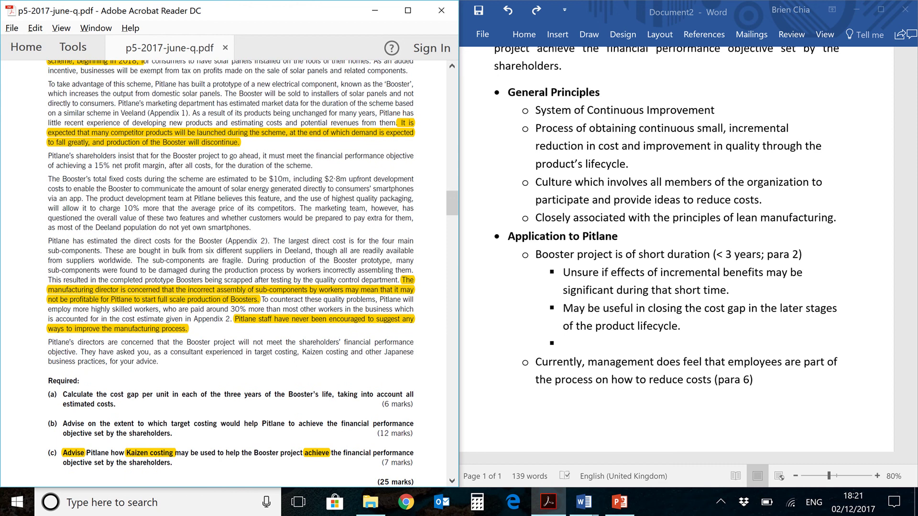
{"action": "left_click", "coordinate": [684, 337]}
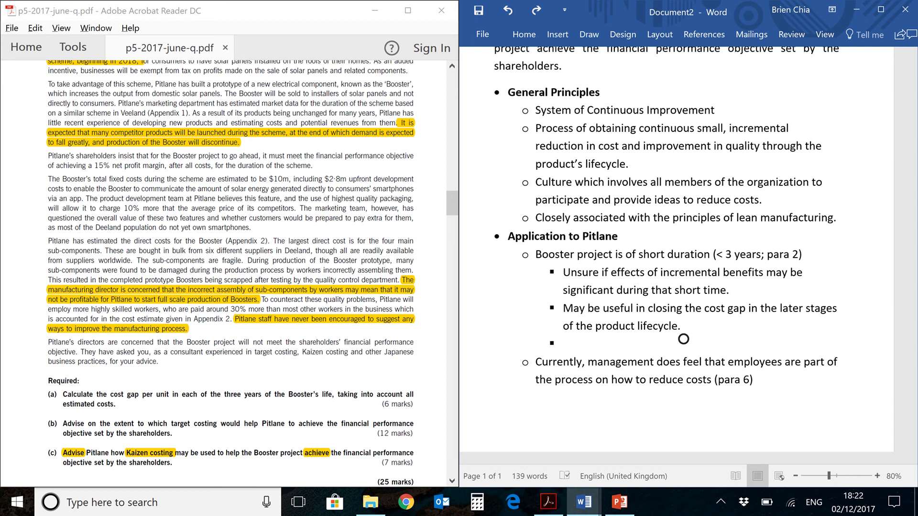
Step: Add the sub-point 'May help to reduce costs of quality, such as mishandling of the fragile sub-component'
{"action": "key", "text": "Return"}
{"action": "type", "text": "May help to reduce costs of quality, such as mishandling of the fragile sub-components."}
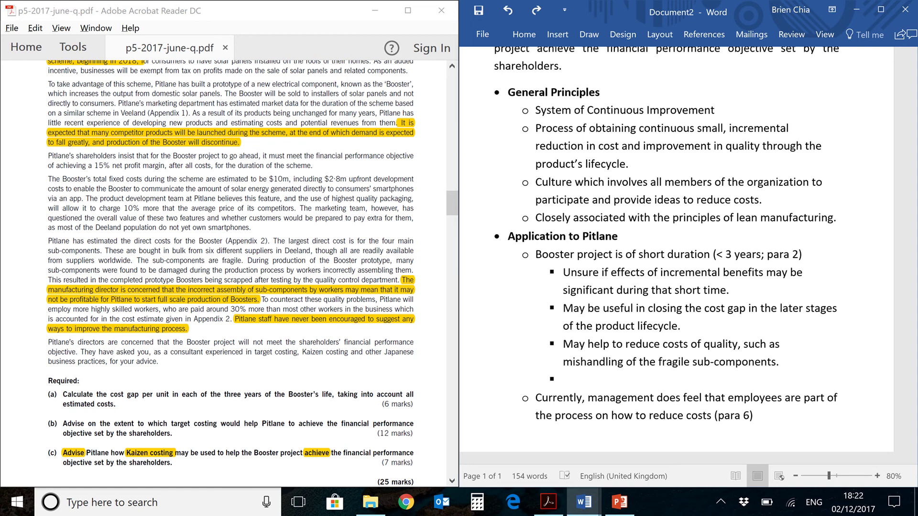
{"action": "scroll", "coordinate": [223, 273], "scroll_direction": "down", "scroll_amount": 10}
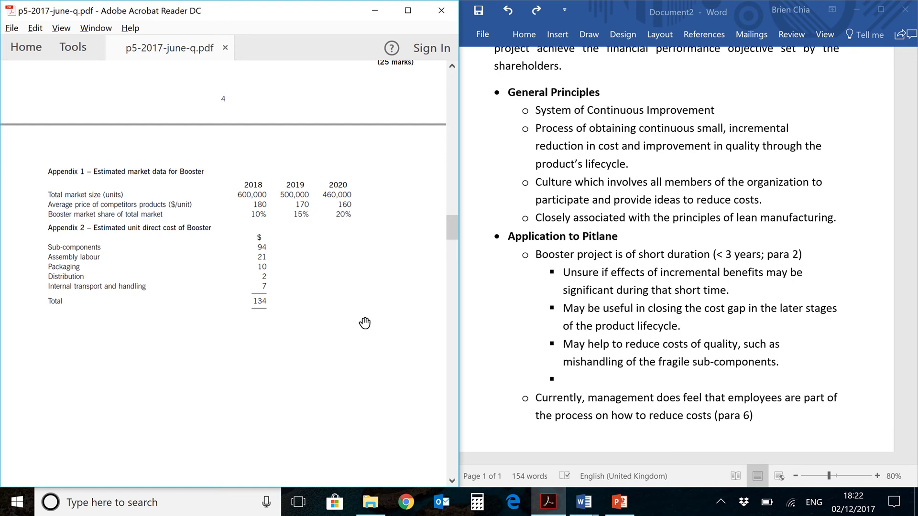
{"action": "left_click", "coordinate": [564, 385]}
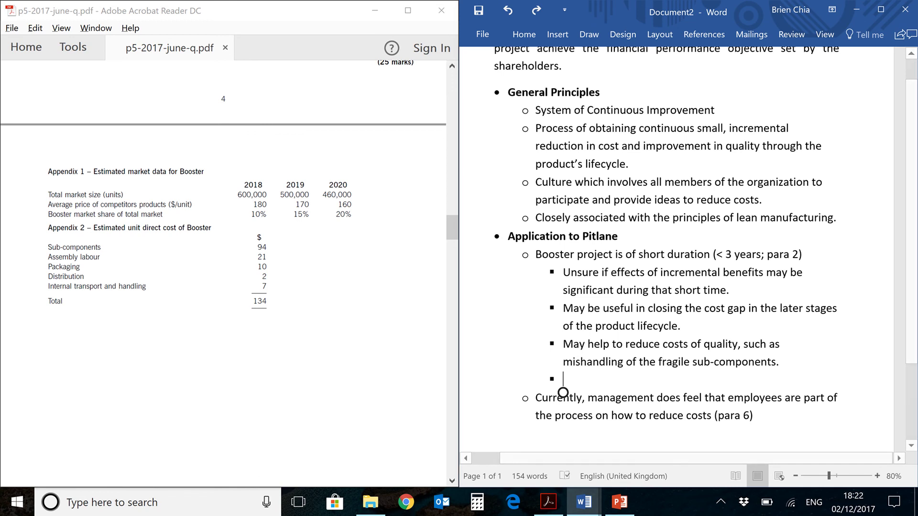
Step: Check the case text, then delete the leftover empty sub-point above the management point
{"action": "key", "text": "alt+Tab"}
{"action": "scroll", "coordinate": [223, 272], "scroll_direction": "up", "scroll_amount": 10}
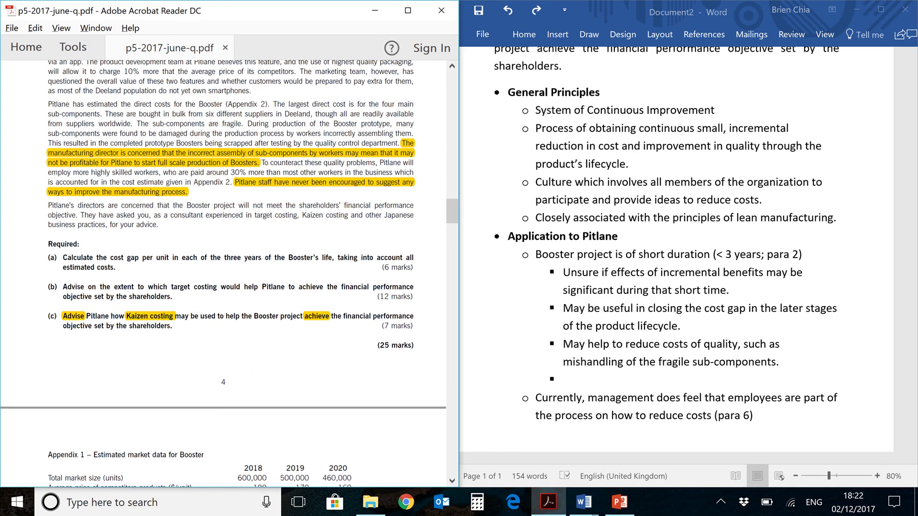
{"action": "double_click", "coordinate": [121, 276]}
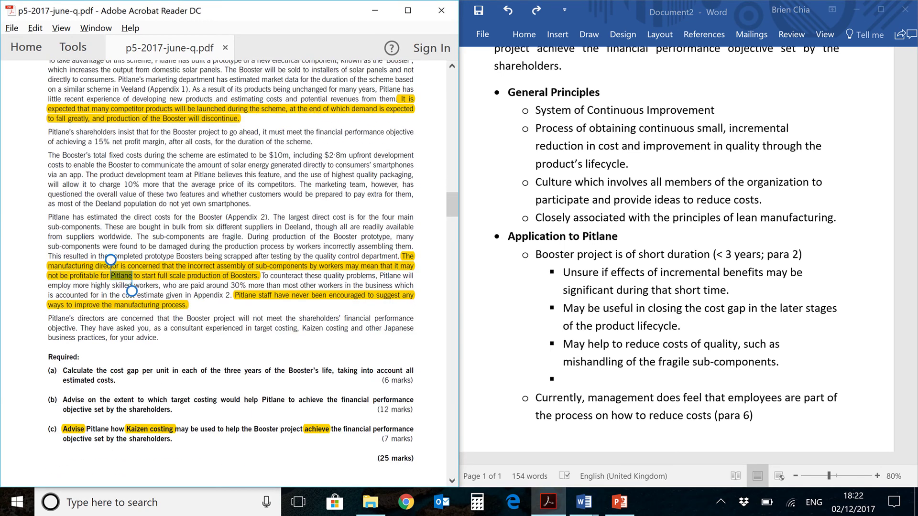
{"action": "left_click", "coordinate": [56, 269]}
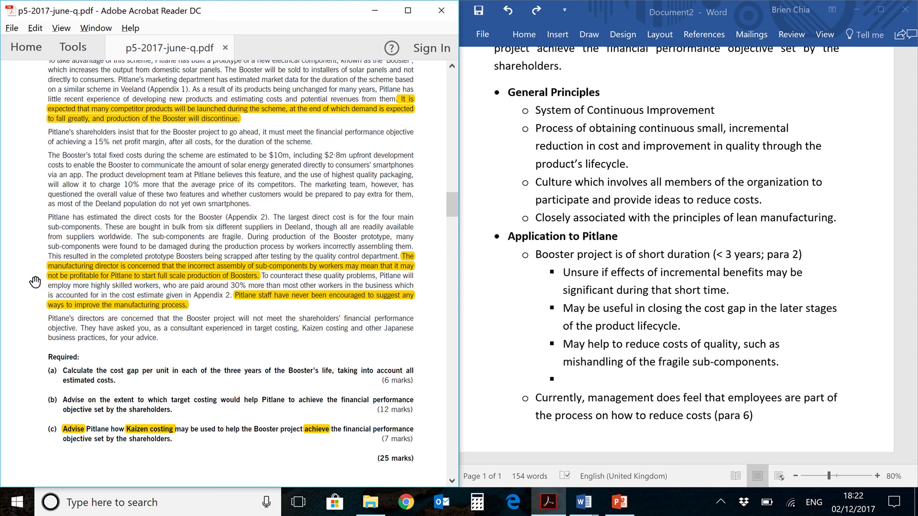
{"action": "left_click", "coordinate": [563, 392]}
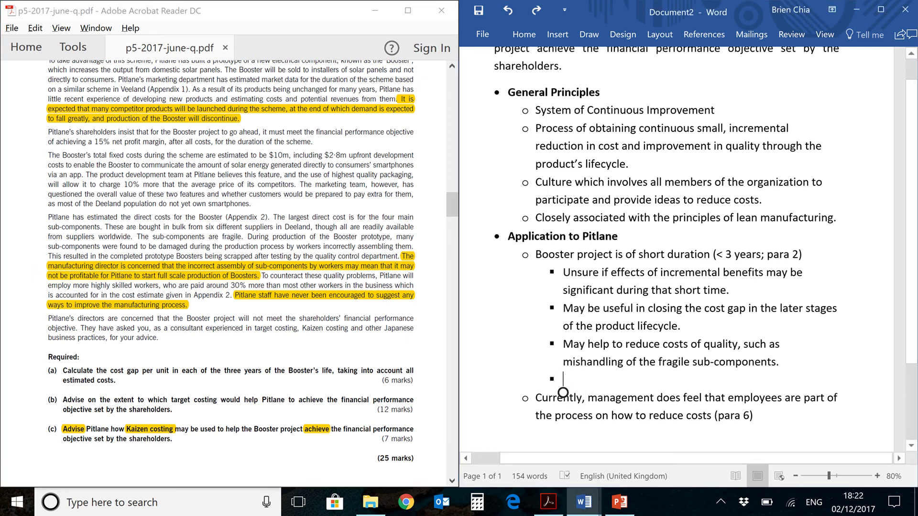
{"action": "key", "text": "Delete"}
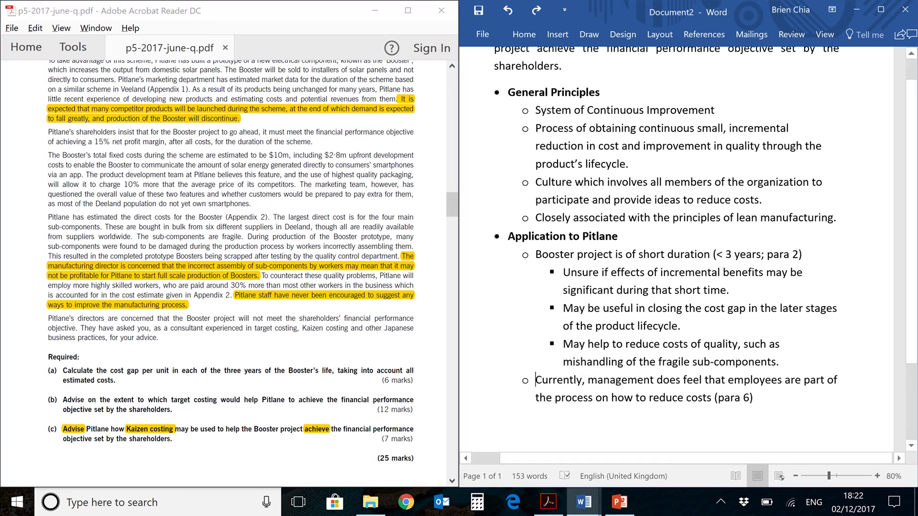
{"action": "scroll", "coordinate": [230, 272], "scroll_direction": "down", "scroll_amount": 2}
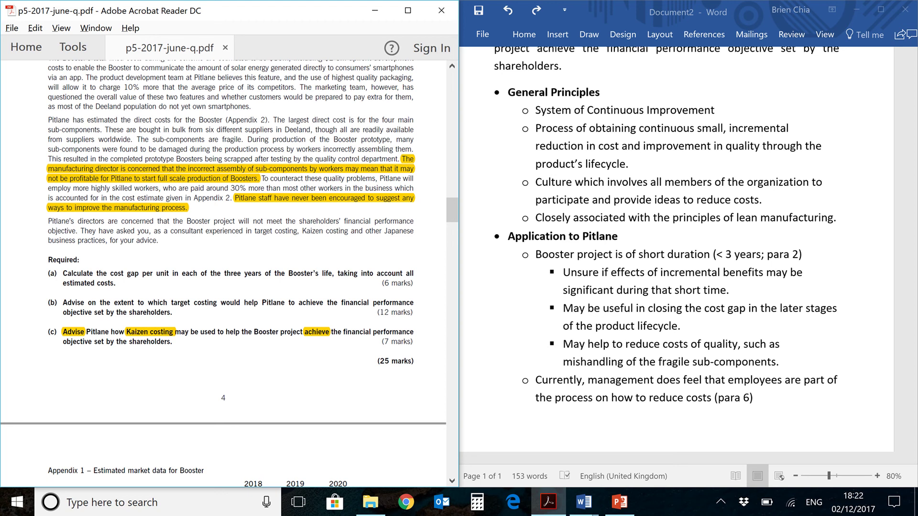
Step: Add sub-bullets under the para 6 point: employees seen as problems, and process-flow and production-line improvements
{"action": "left_click", "coordinate": [754, 398]}
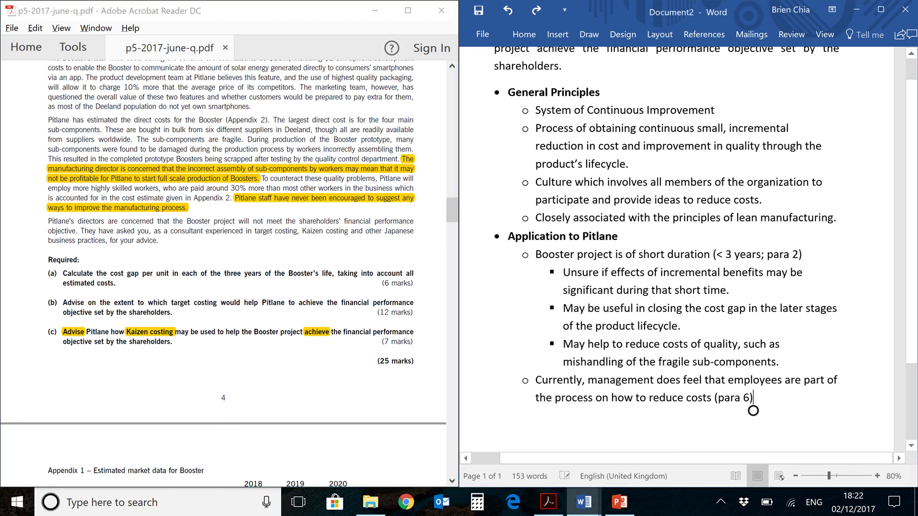
{"action": "key", "text": "Return"}
{"action": "key", "text": "Tab"}
{"action": "type", "text": "Currently employees seen as source of problems, not solutions."}
{"action": "key", "text": "Return"}
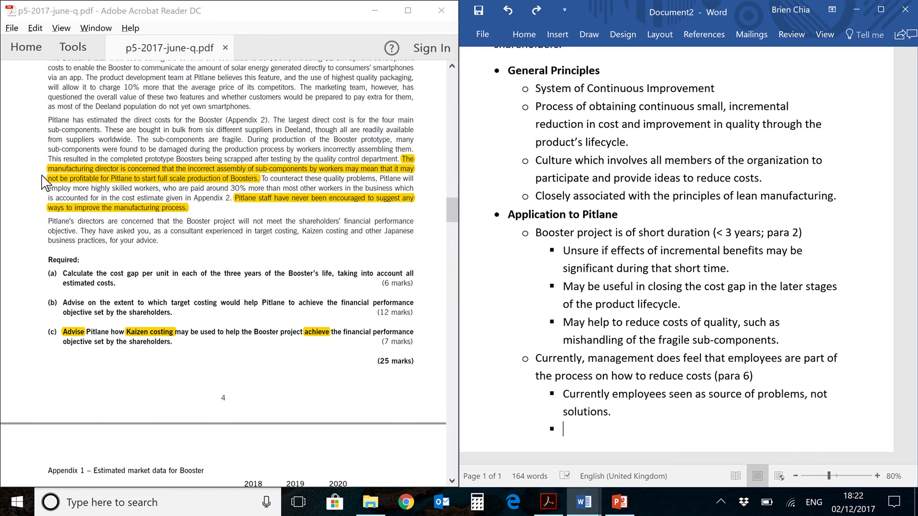
{"action": "left_click", "coordinate": [563, 404]}
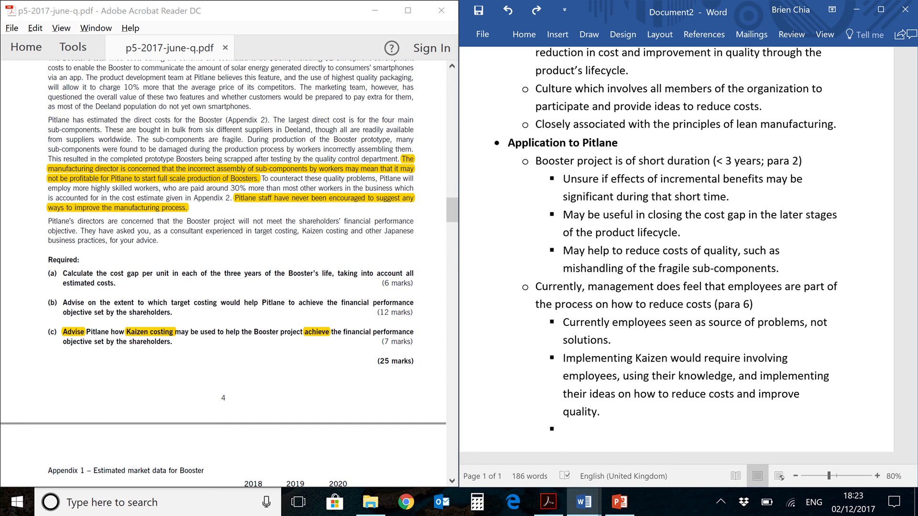
{"action": "scroll", "coordinate": [684, 253], "scroll_direction": "down", "scroll_amount": 1}
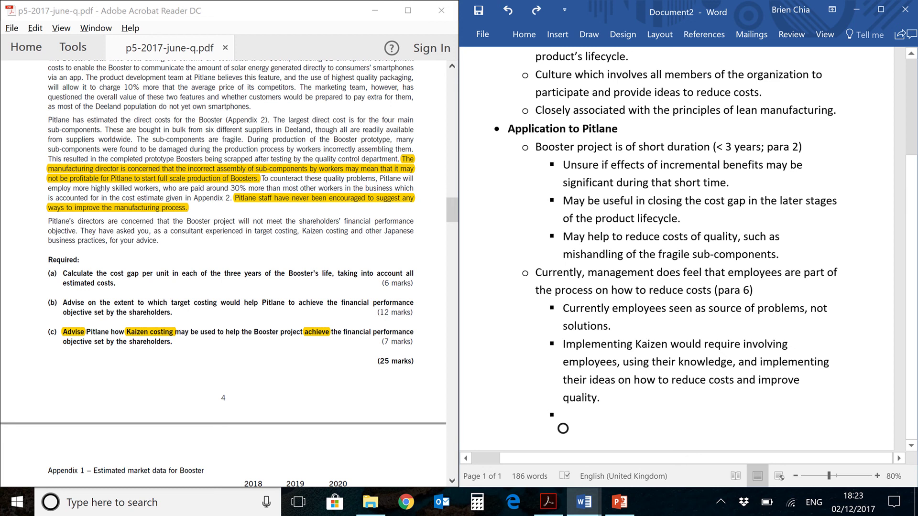
{"action": "type", "text": "Might see improvements in process flow, design of production line, reduction in labour required, and reduced wastage on handling and assembly of sub-components."}
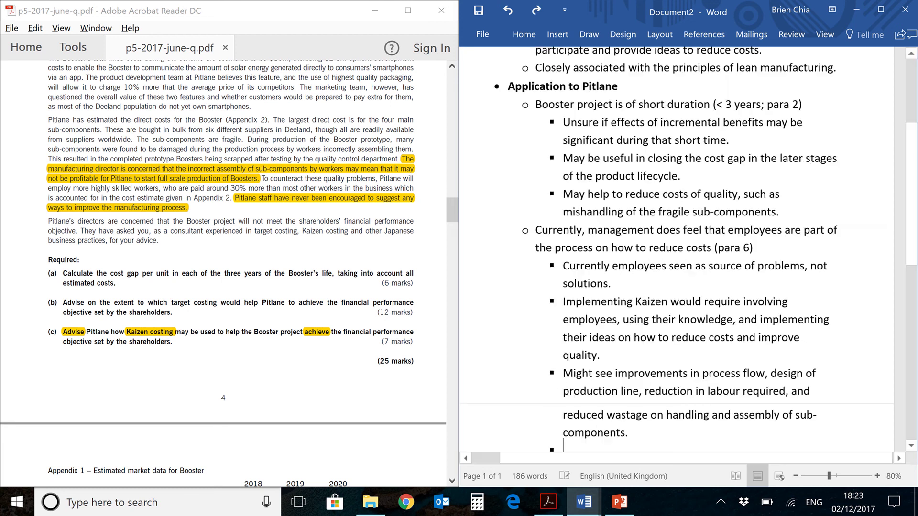
{"action": "key", "text": "Return"}
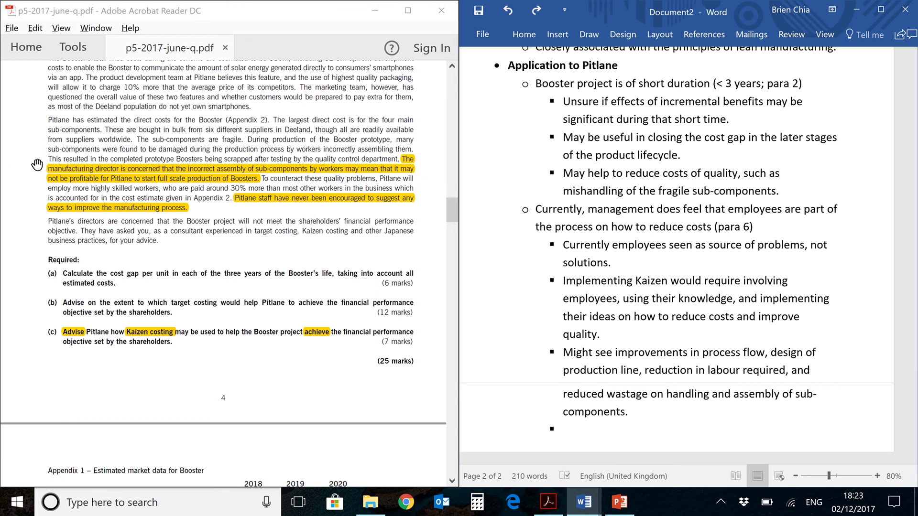
Step: Delete the empty bullet and paste the conclusion on Kaizen improving the Booster's cost and quality
{"action": "left_click", "coordinate": [563, 436]}
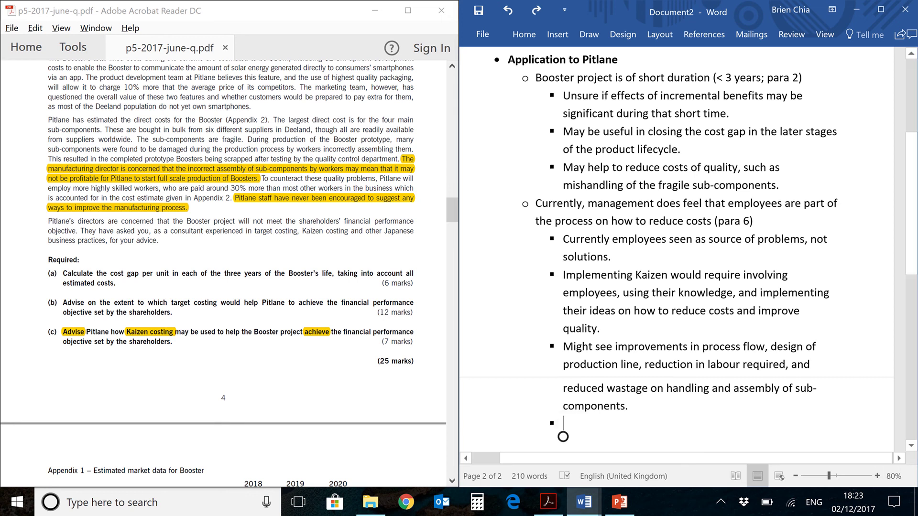
{"action": "key", "text": "BackSpace"}
{"action": "key", "text": "BackSpace"}
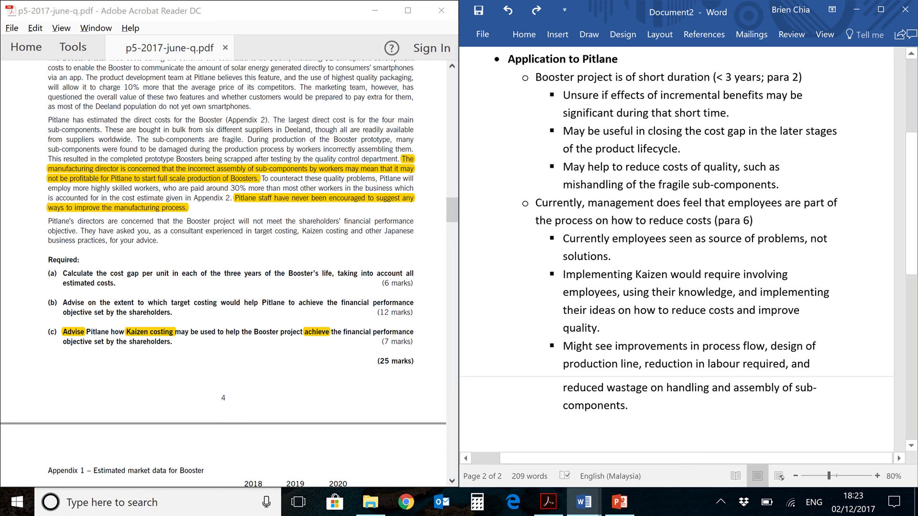
{"action": "scroll", "coordinate": [494, 427], "scroll_direction": "up", "scroll_amount": 1}
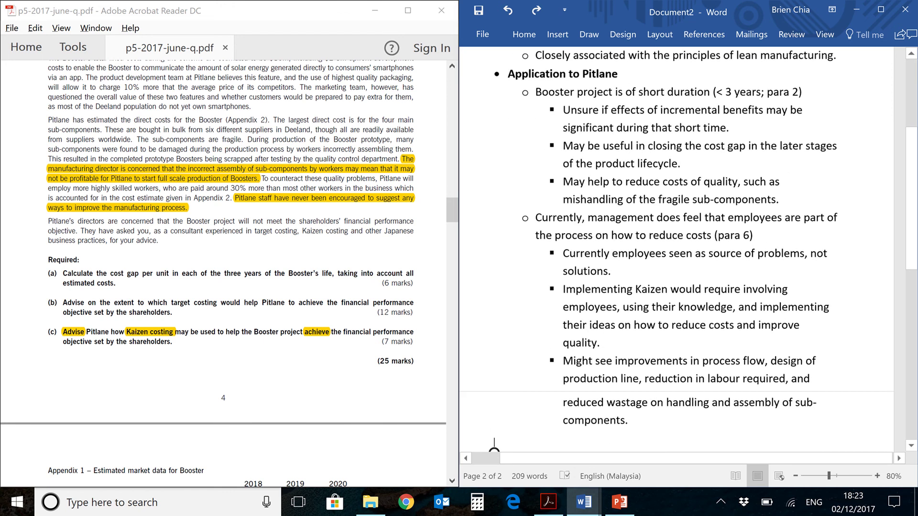
{"action": "scroll", "coordinate": [495, 369], "scroll_direction": "down", "scroll_amount": 3}
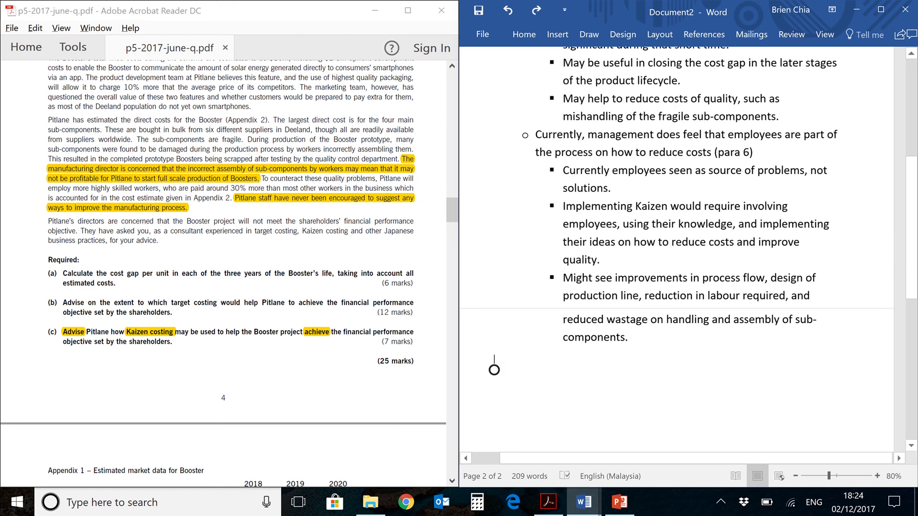
{"action": "type", "text": "Implementing Kaizen costing may improve cost and quality issues of Pitlane’s Booster project, although significant gains may not be seen till later in the lifecycle. Pitlane’s overall operations may improve."}
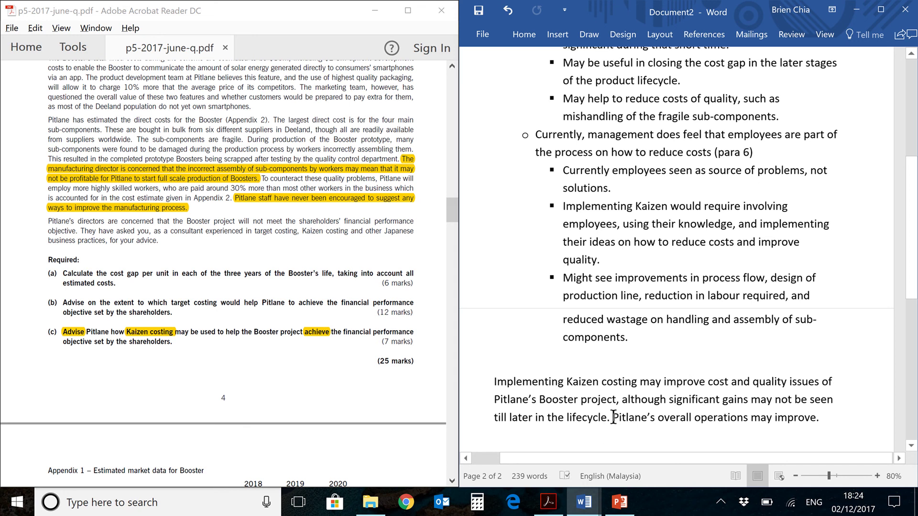
{"action": "scroll", "coordinate": [614, 417], "scroll_direction": "down", "scroll_amount": 1}
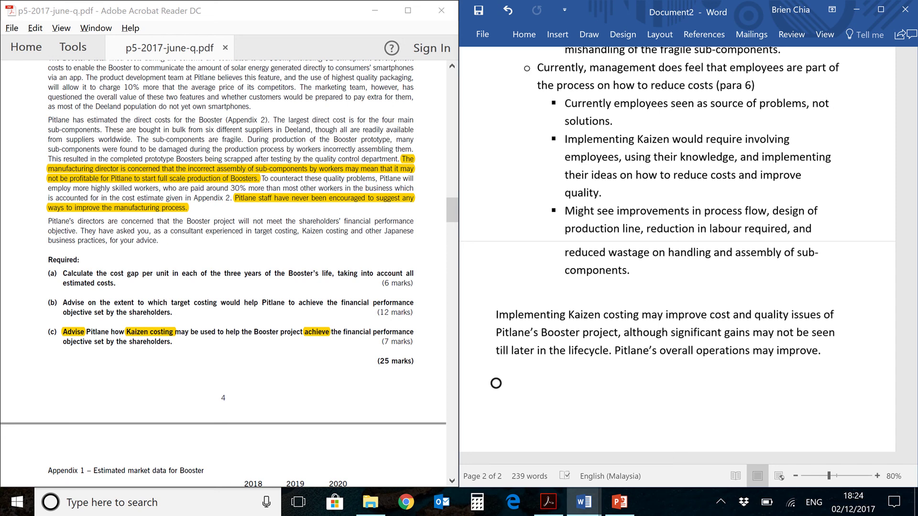
{"action": "scroll", "coordinate": [223, 273], "scroll_direction": "up", "scroll_amount": 6}
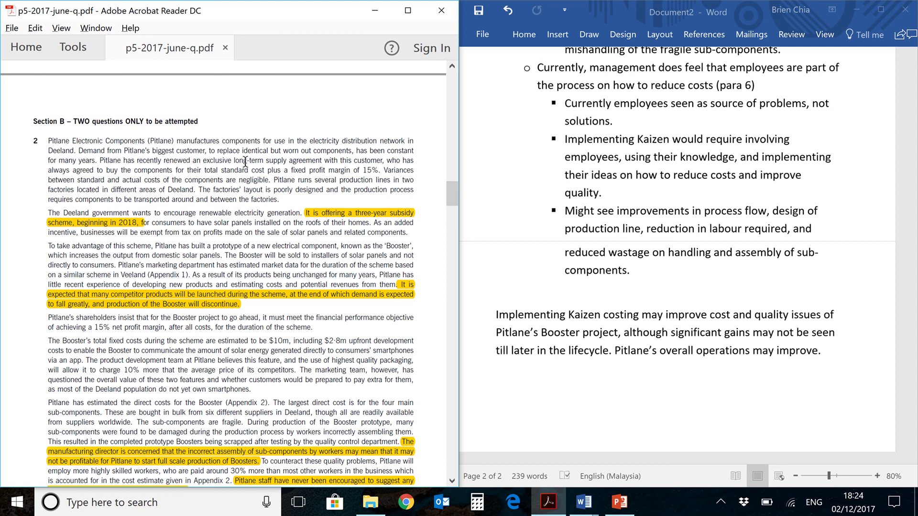
{"action": "left_click", "coordinate": [262, 162]}
{"action": "left_click", "coordinate": [567, 266]}
{"action": "scroll", "coordinate": [568, 266], "scroll_direction": "up", "scroll_amount": 3}
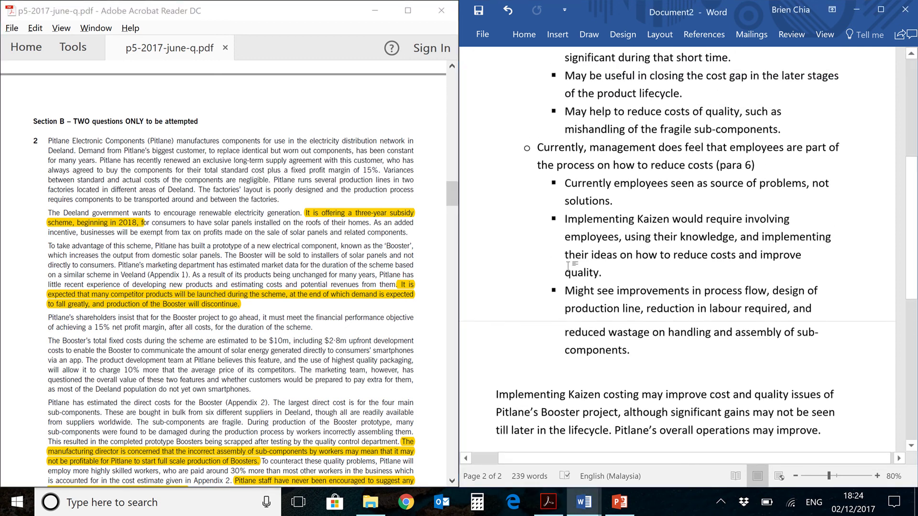
{"action": "scroll", "coordinate": [567, 264], "scroll_direction": "down", "scroll_amount": 3}
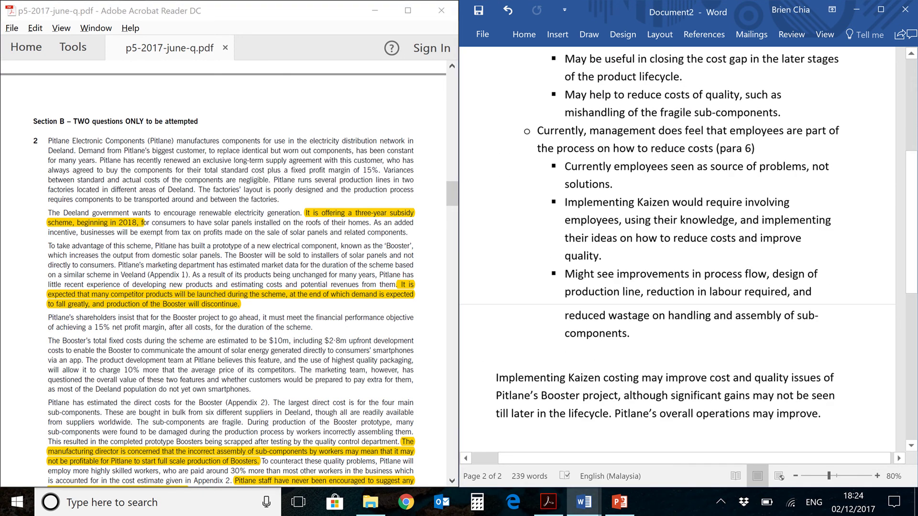
{"action": "left_click", "coordinate": [23, 301]}
{"action": "scroll", "coordinate": [23, 302], "scroll_direction": "down", "scroll_amount": 3}
{"action": "scroll", "coordinate": [23, 302], "scroll_direction": "down", "scroll_amount": 3}
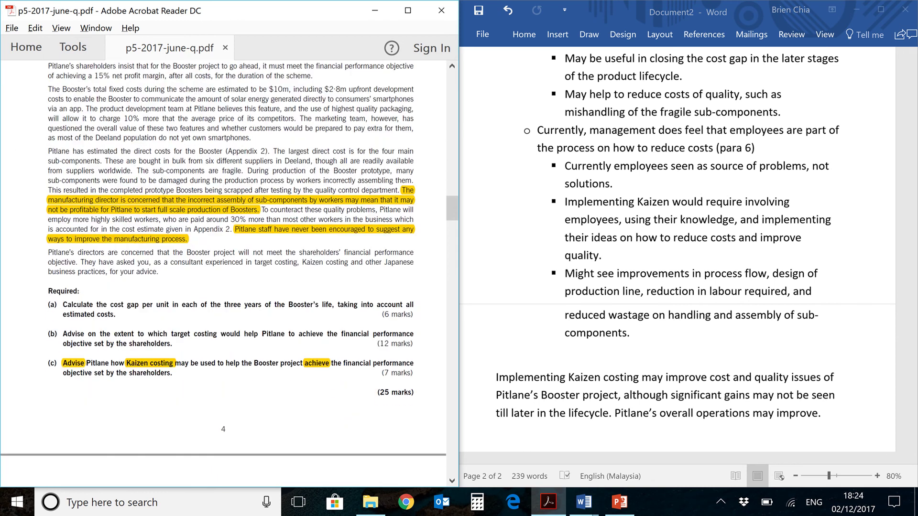
{"action": "left_click", "coordinate": [503, 253]}
{"action": "left_click", "coordinate": [496, 445]}
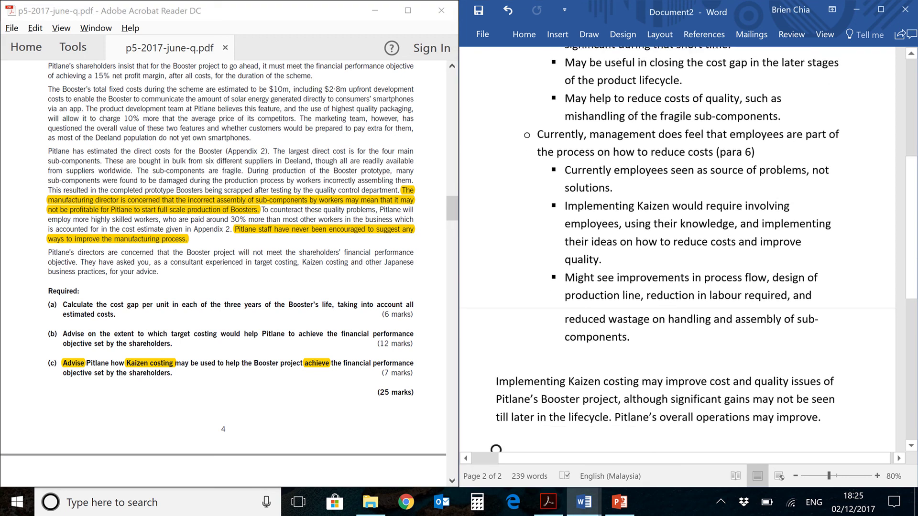